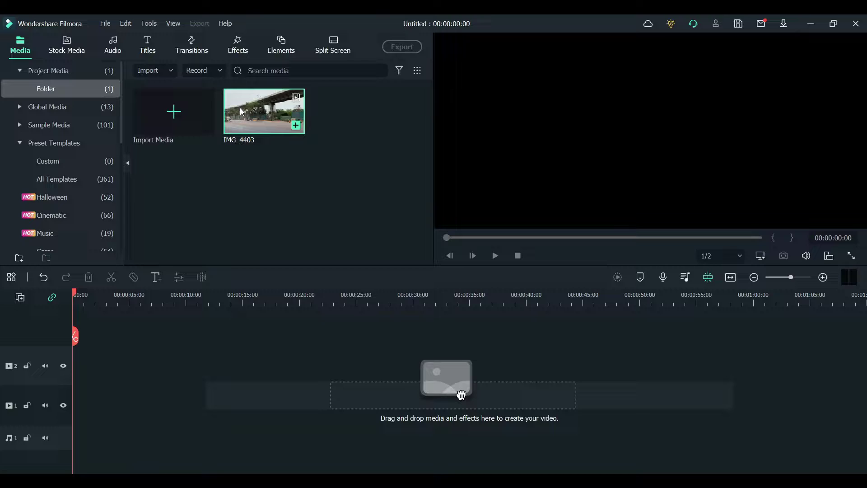
Step: Add the IMG_4403 road clip to the timeline and scrub through it to preview
{"action": "left_click_drag", "start_coordinate": [242, 111], "coordinate": [77, 366]}
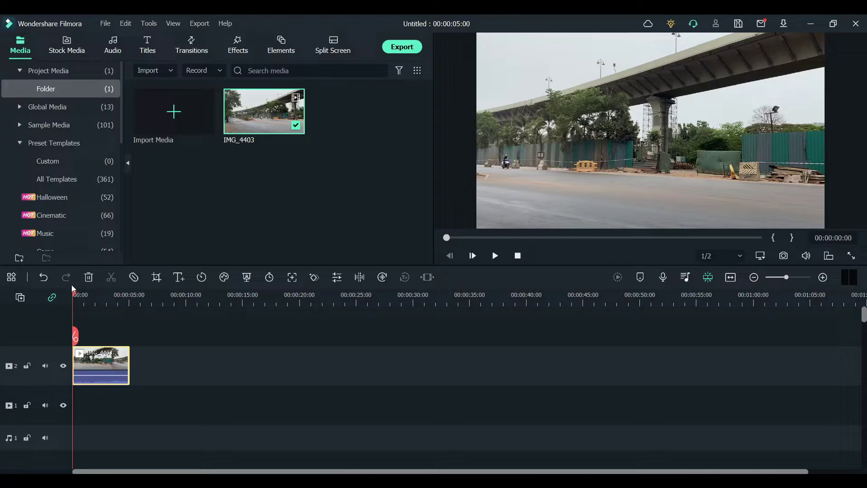
{"action": "mouse_move", "coordinate": [75, 296]}
{"action": "left_mouse_down"}
{"action": "mouse_move", "coordinate": [110, 294]}
{"action": "mouse_move", "coordinate": [72, 299]}
{"action": "left_mouse_up"}
Step: From Elements, drop the first Epic Film Effects explosion at 00:00 on a track above the road clip
{"action": "left_click", "coordinate": [281, 44]}
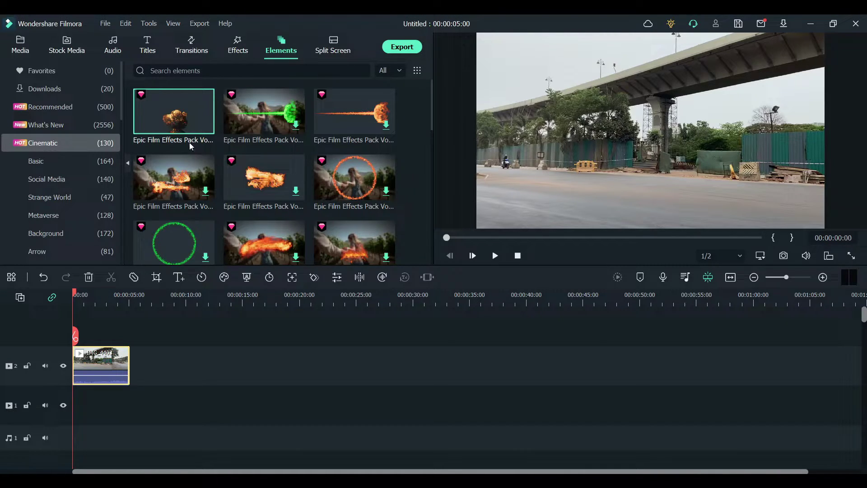
{"action": "mouse_move", "coordinate": [155, 112]}
{"action": "left_click_drag", "start_coordinate": [155, 115], "coordinate": [79, 333]}
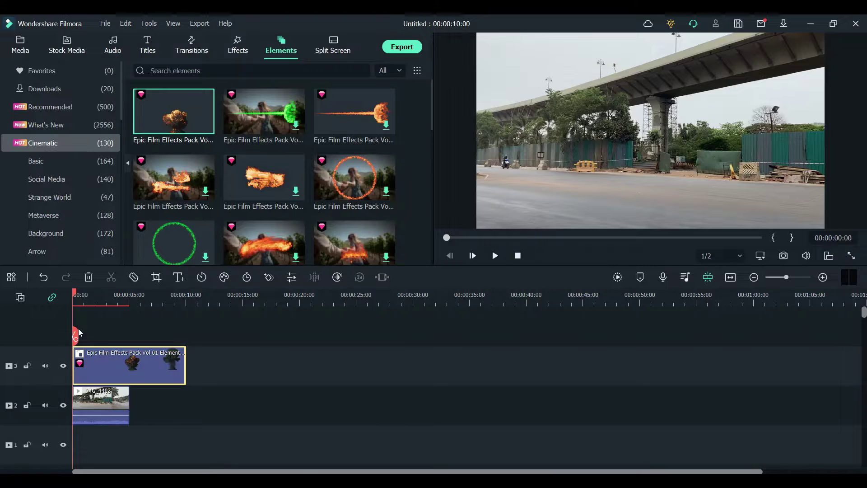
Step: Split the explosion element at 00:00:05:02 and delete the part running past the road clip
{"action": "left_click", "coordinate": [130, 302]}
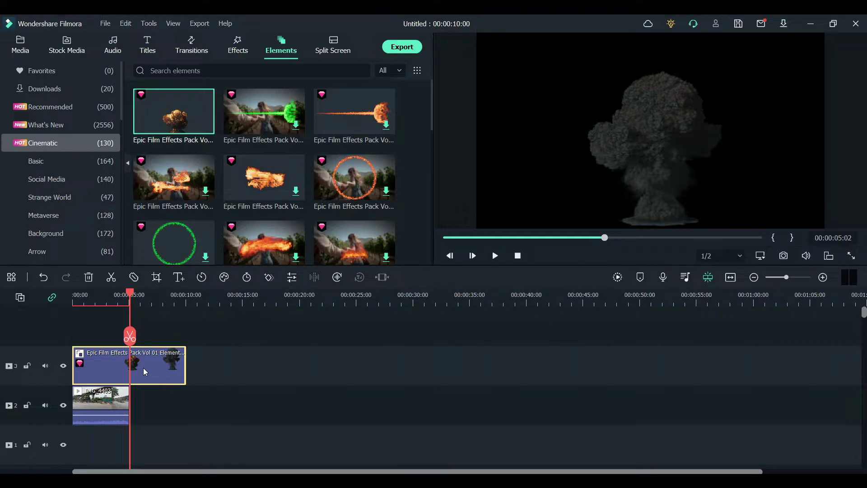
{"action": "left_click", "coordinate": [131, 338]}
{"action": "key", "text": "Delete"}
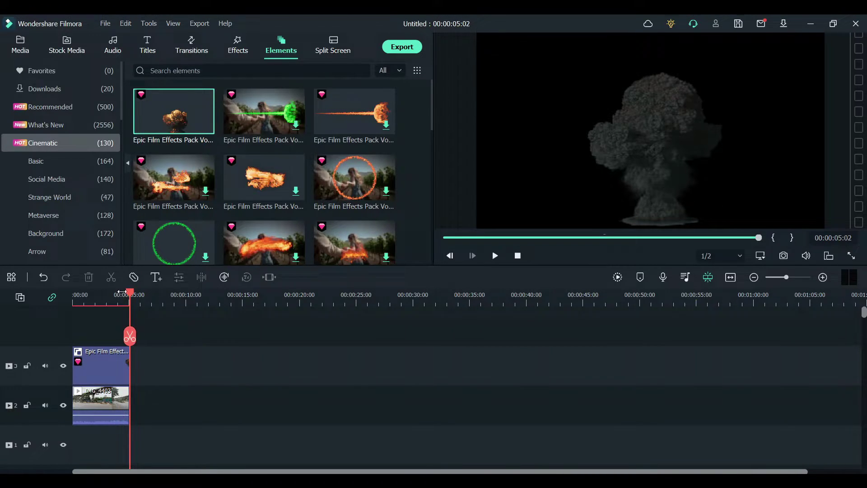
Step: Play the project back from the start to check the explosion over the road
{"action": "left_click_drag", "start_coordinate": [129, 293], "coordinate": [65, 290]}
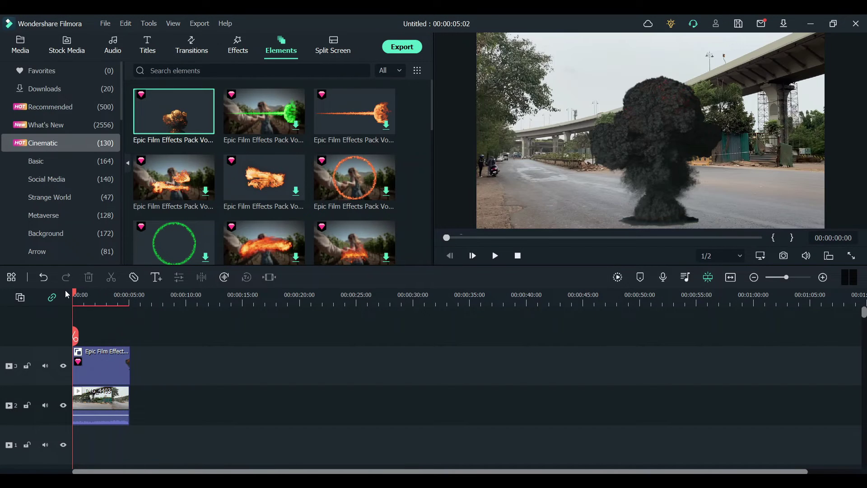
{"action": "key", "text": "space"}
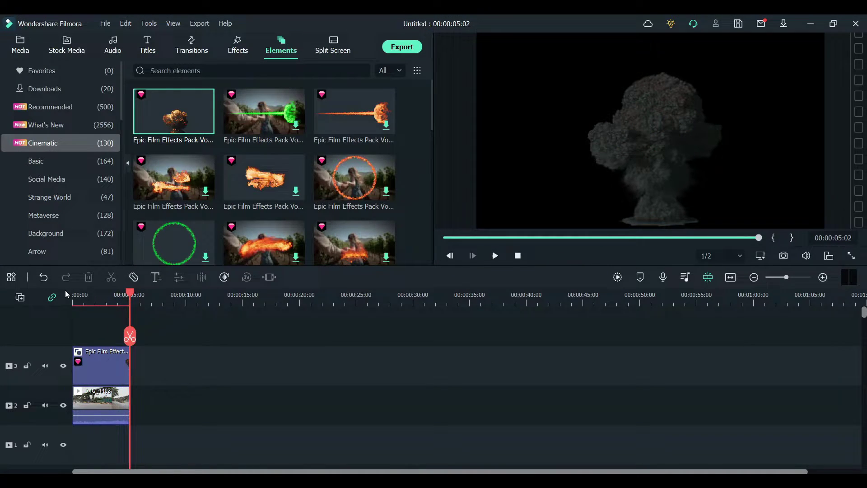
{"action": "left_click", "coordinate": [78, 296]}
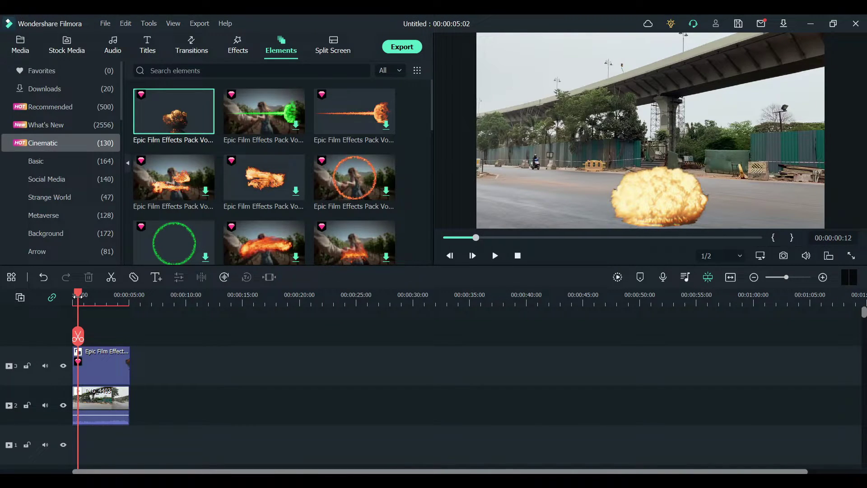
Step: Enable Motion Tracking in the road clip's Video > Basic settings
{"action": "double_click", "coordinate": [104, 405]}
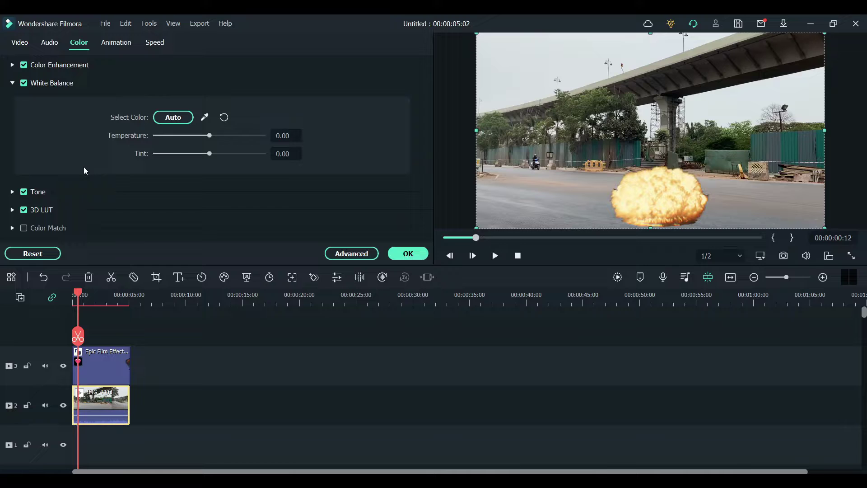
{"action": "left_click", "coordinate": [21, 44]}
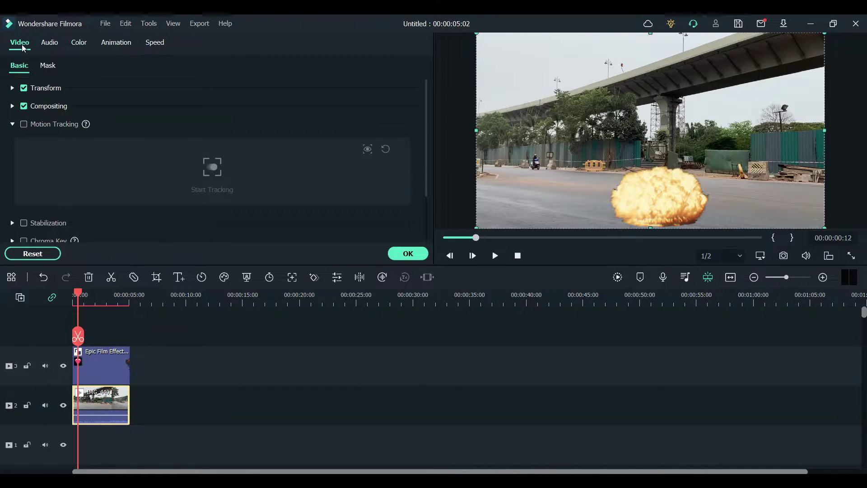
{"action": "left_click", "coordinate": [24, 125]}
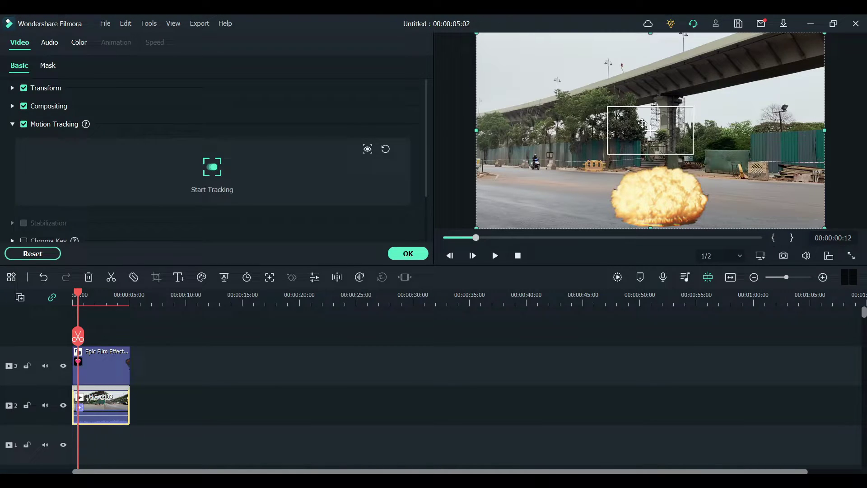
Step: Move the tracking box up above the trees and shrink it to a small patch
{"action": "left_click_drag", "start_coordinate": [590, 185], "coordinate": [463, 201]}
{"action": "left_click", "coordinate": [619, 134]}
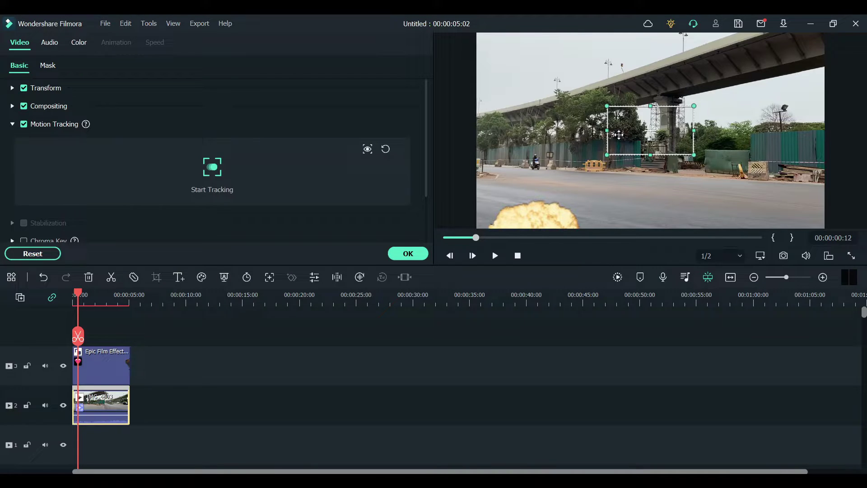
{"action": "left_click_drag", "start_coordinate": [618, 135], "coordinate": [525, 80]}
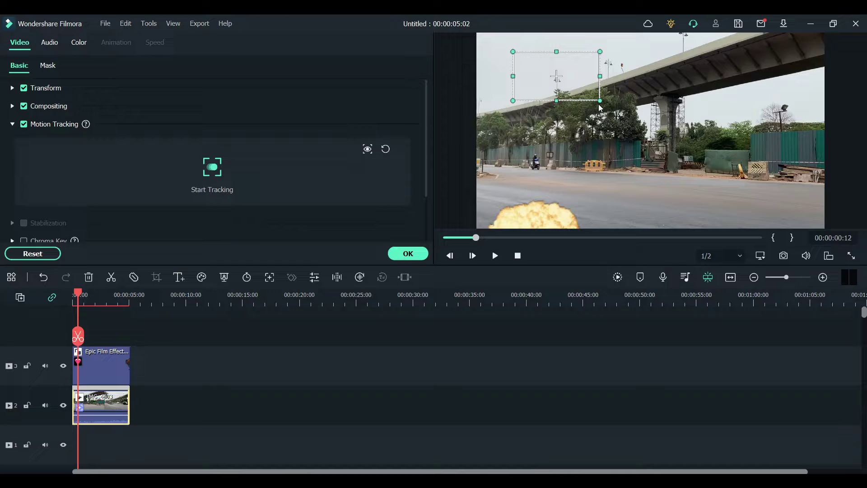
{"action": "left_click_drag", "start_coordinate": [589, 93], "coordinate": [571, 82]}
Step: Hide the explosion track while keeping the road clip's motion tracking settings open
{"action": "left_click", "coordinate": [560, 107]}
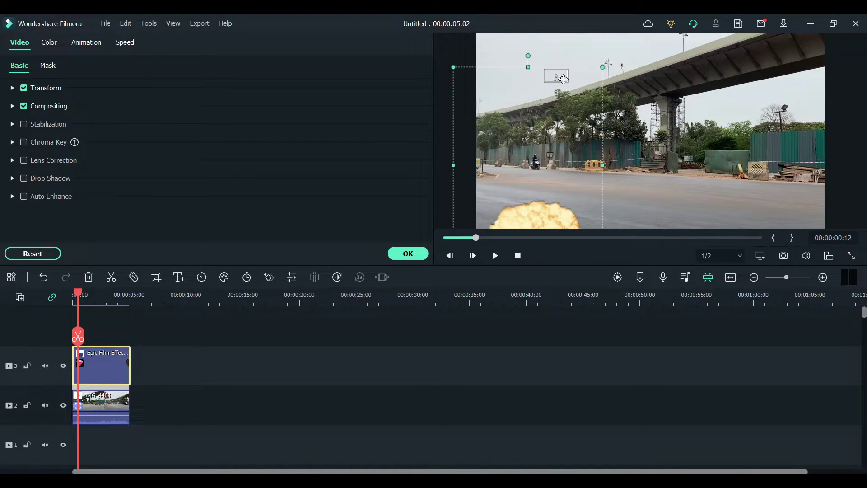
{"action": "left_click", "coordinate": [564, 81]}
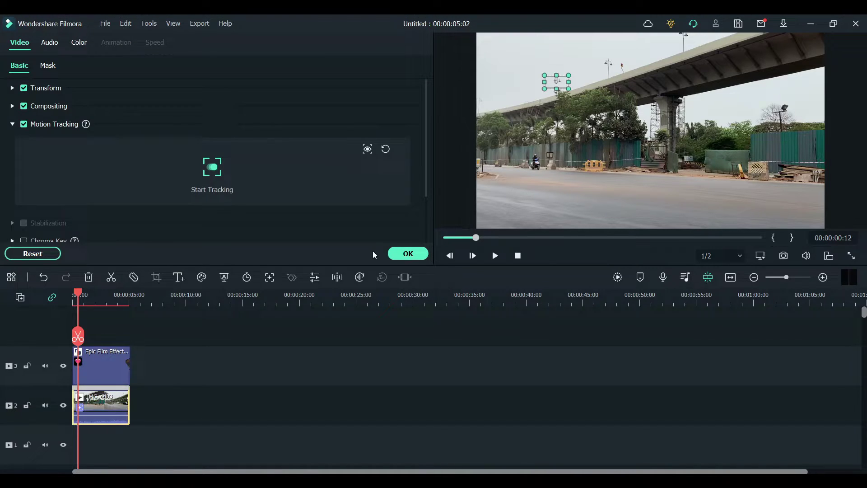
{"action": "left_click", "coordinate": [62, 366]}
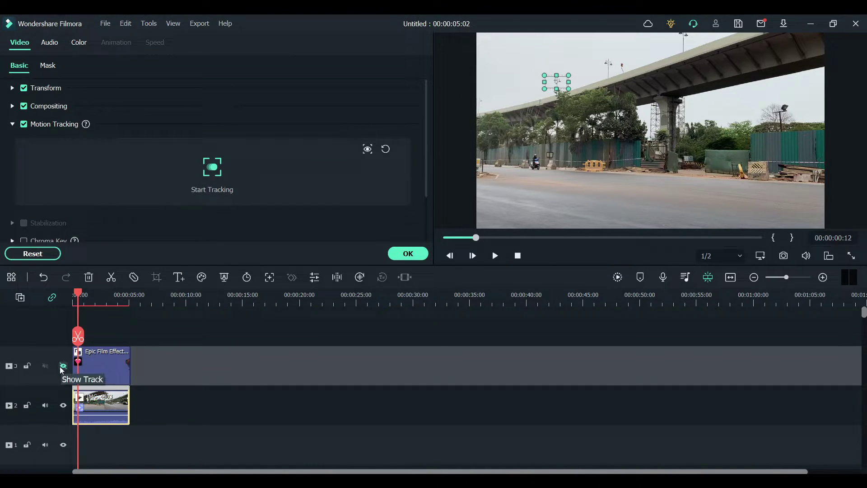
Step: Track the road clip's motion, link it to the Epic Film Effects element, and unhide track 3
{"action": "left_click", "coordinate": [219, 173]}
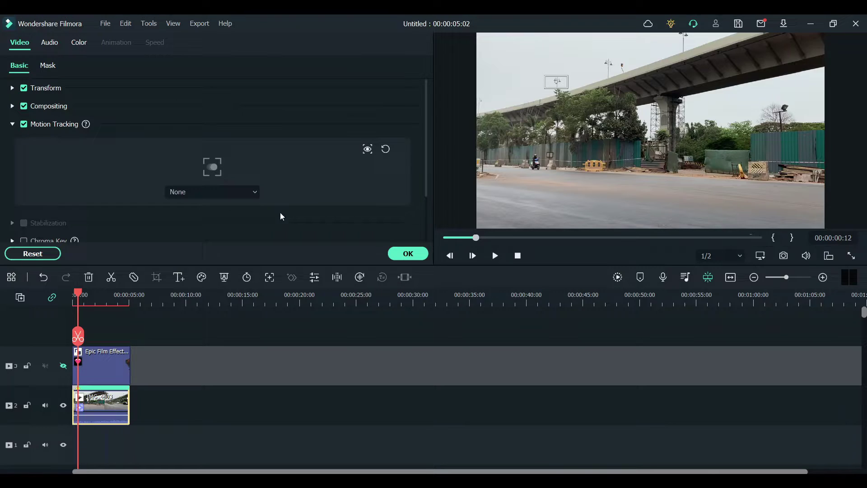
{"action": "left_click", "coordinate": [222, 191]}
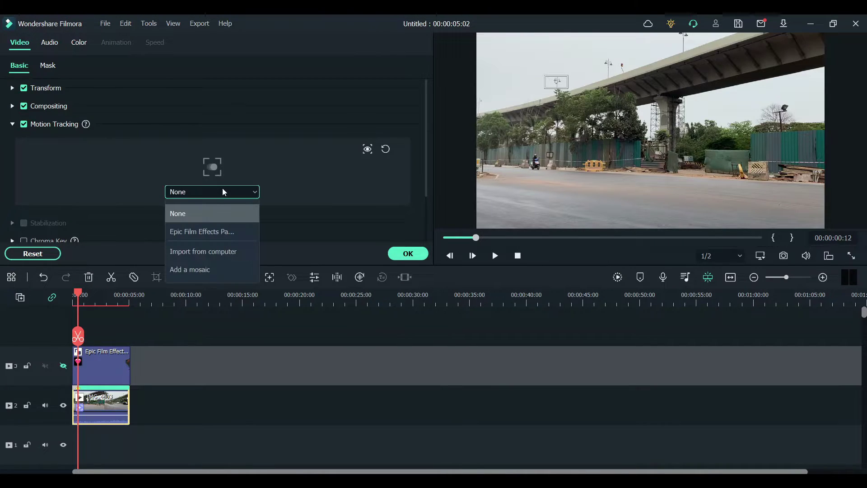
{"action": "left_click", "coordinate": [215, 237]}
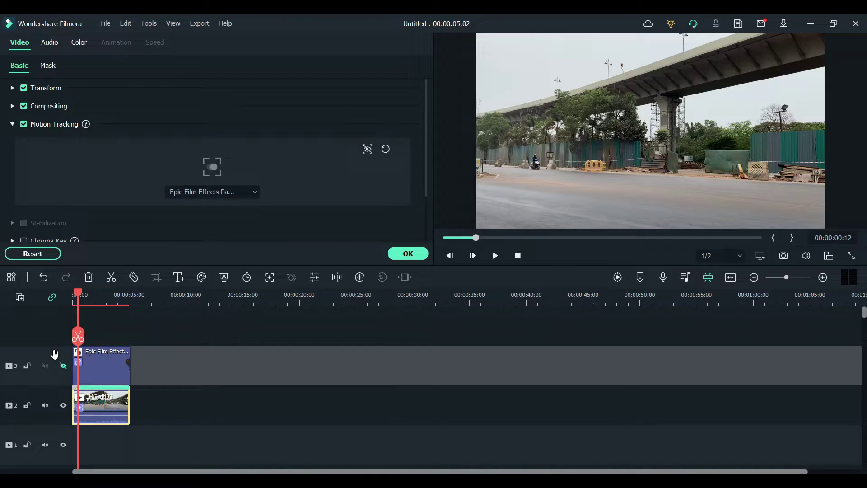
{"action": "left_click", "coordinate": [63, 366]}
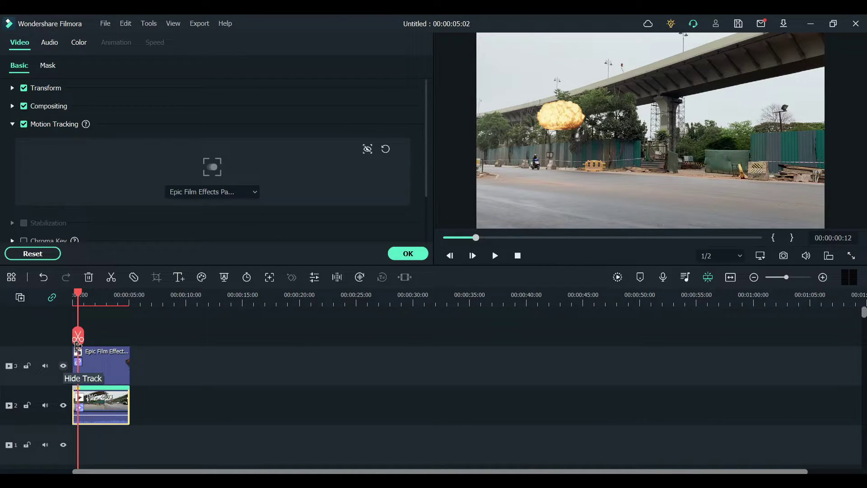
{"action": "left_click_drag", "start_coordinate": [79, 297], "coordinate": [86, 299]}
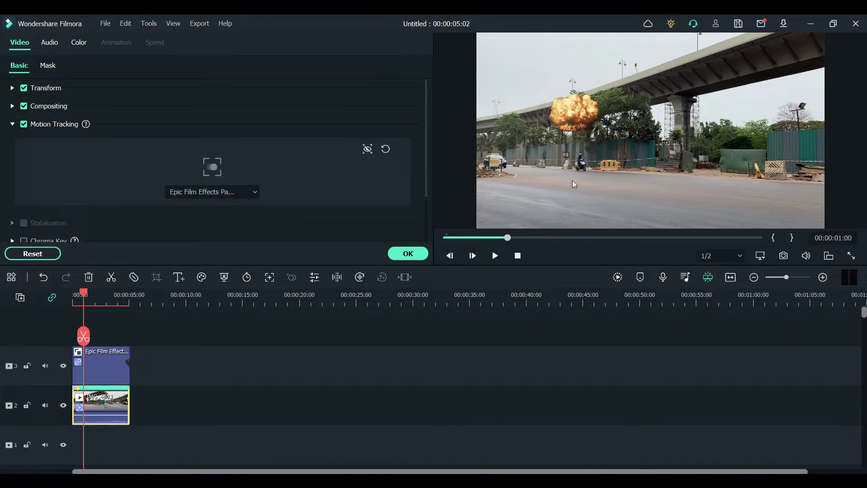
{"action": "left_click", "coordinate": [576, 128]}
{"action": "left_click_drag", "start_coordinate": [576, 129], "coordinate": [507, 172]}
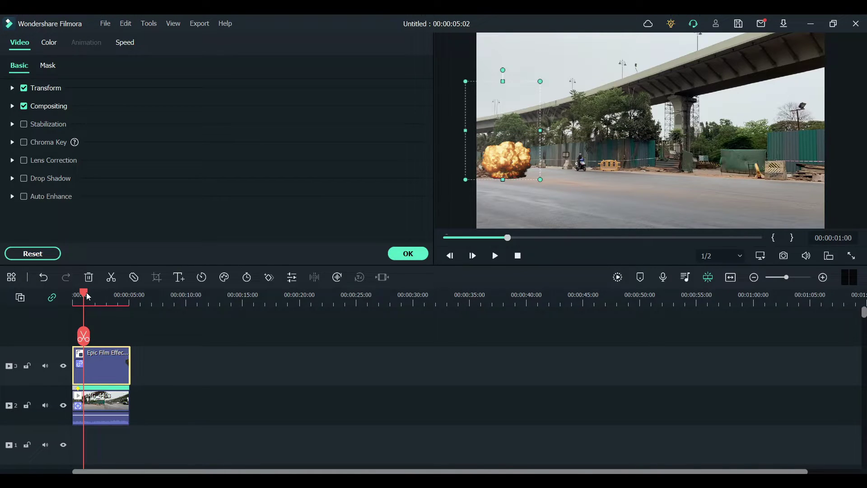
{"action": "left_click_drag", "start_coordinate": [87, 295], "coordinate": [121, 298]}
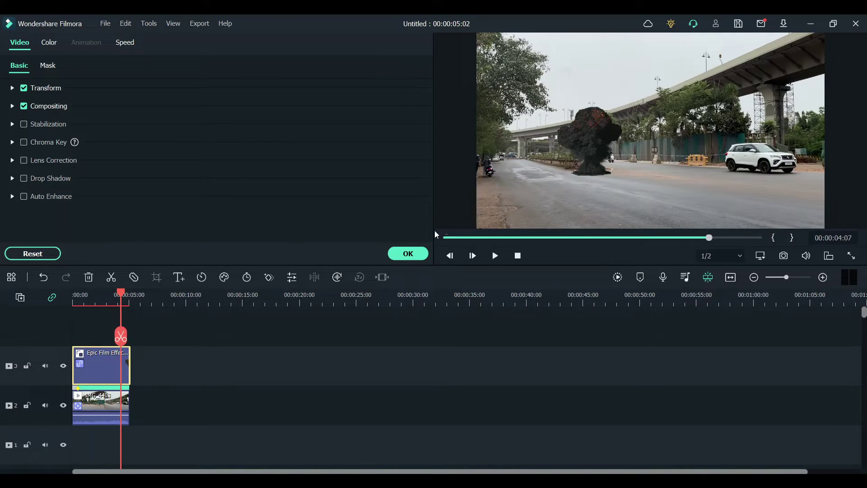
{"action": "left_click", "coordinate": [581, 165]}
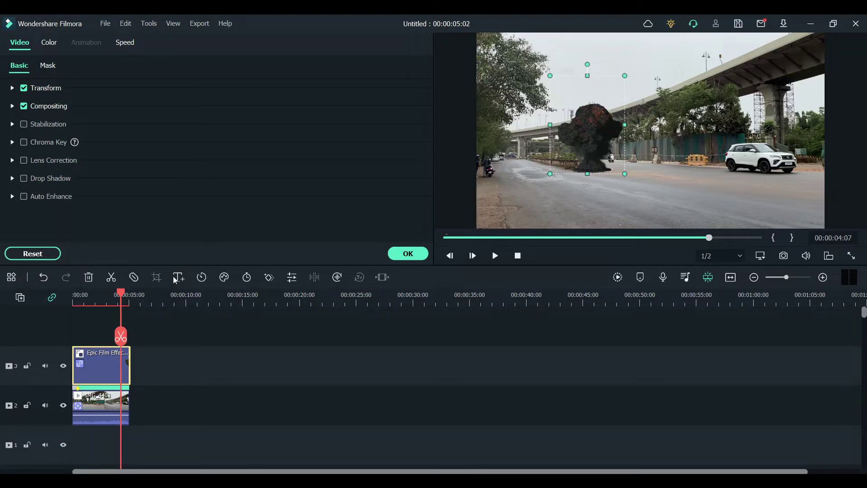
{"action": "left_click_drag", "start_coordinate": [125, 297], "coordinate": [63, 297]}
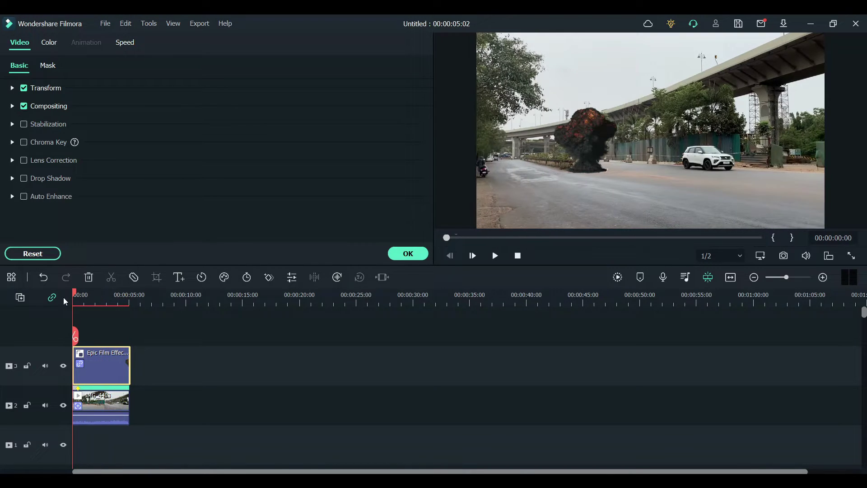
{"action": "key", "text": "space"}
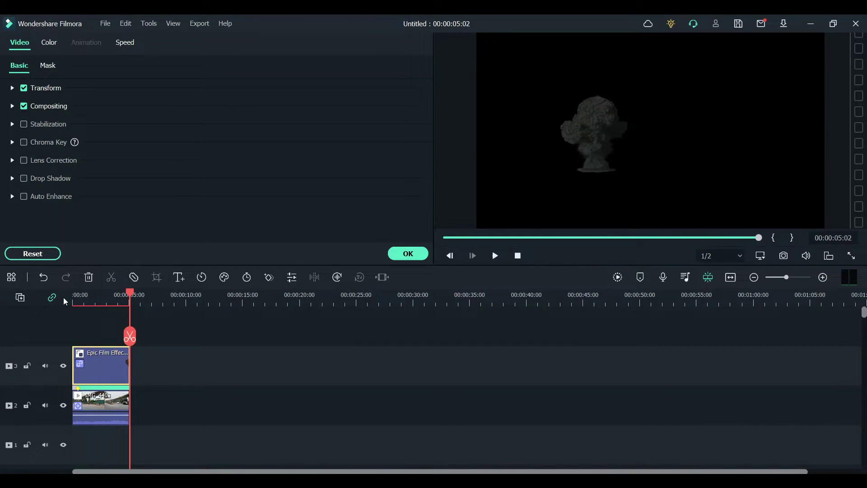
{"action": "left_click", "coordinate": [76, 297]}
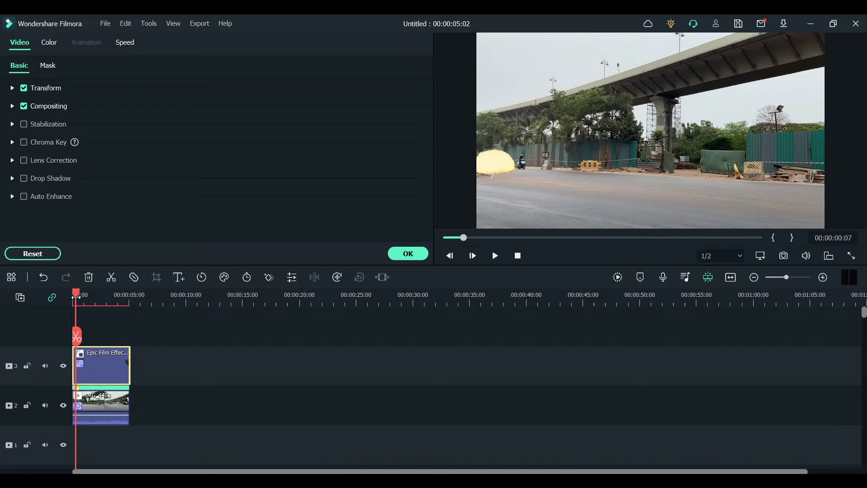
{"action": "left_click", "coordinate": [85, 297]}
{"action": "mouse_move", "coordinate": [97, 297]}
{"action": "left_mouse_down"}
{"action": "mouse_move", "coordinate": [110, 299]}
{"action": "mouse_move", "coordinate": [100, 305]}
{"action": "left_mouse_up"}
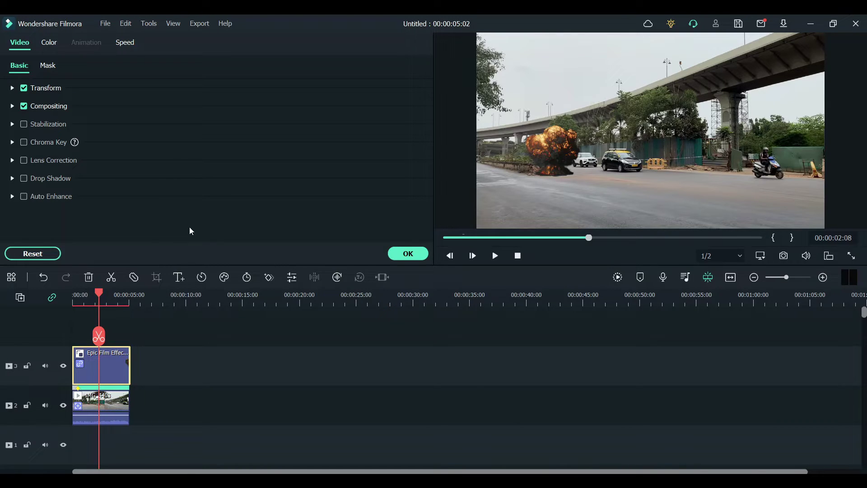
Step: Expand White Balance in the Color settings, try a lower temperature, then reset it to 0.00
{"action": "left_click", "coordinate": [53, 44]}
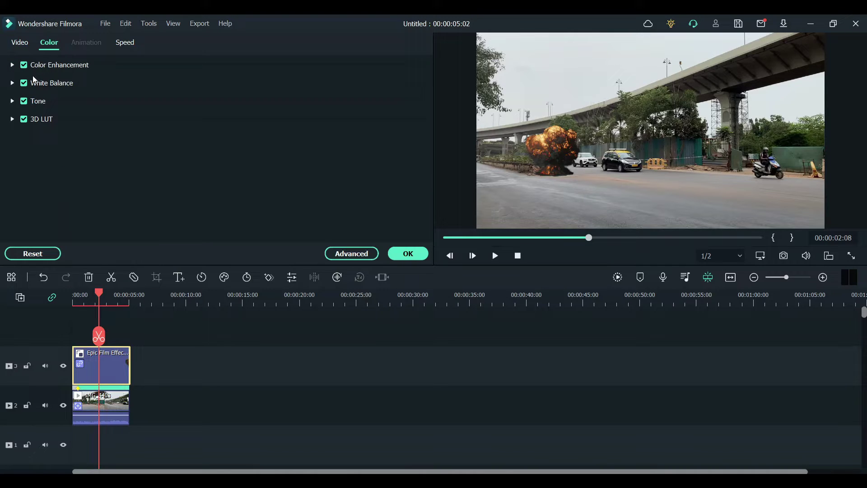
{"action": "left_click", "coordinate": [13, 84]}
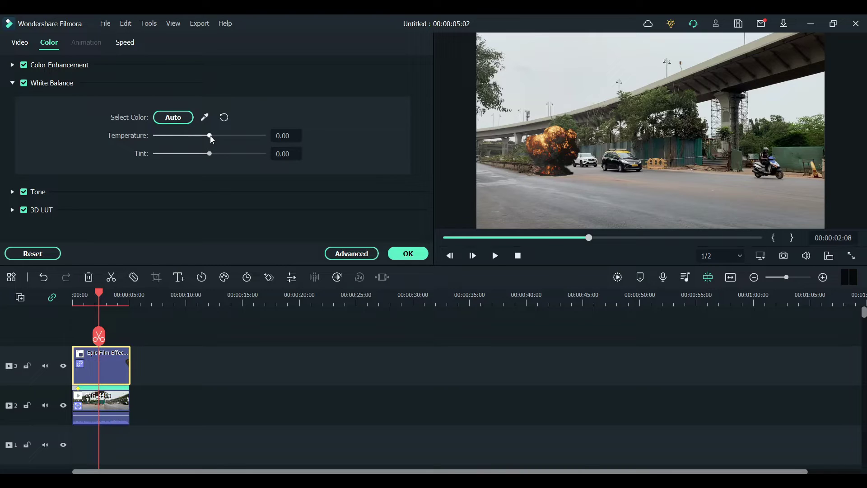
{"action": "mouse_move", "coordinate": [211, 136]}
{"action": "left_mouse_down"}
{"action": "mouse_move", "coordinate": [192, 138]}
{"action": "mouse_move", "coordinate": [235, 142]}
{"action": "mouse_move", "coordinate": [210, 141]}
{"action": "left_mouse_up"}
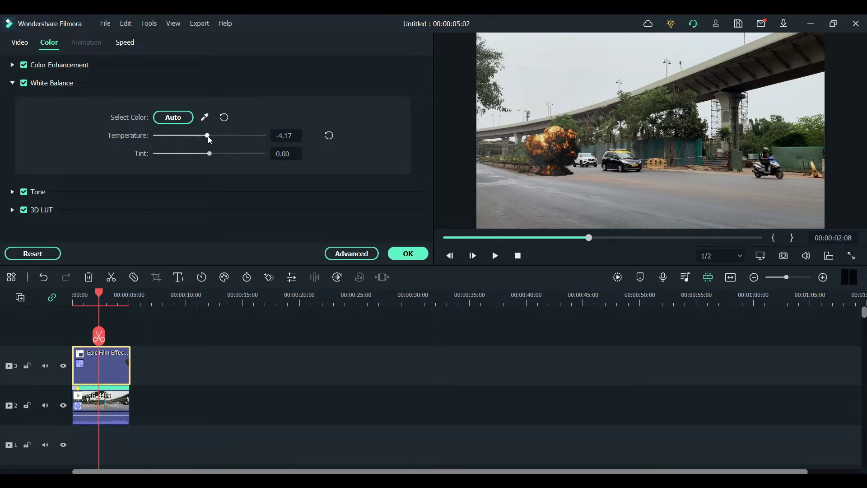
{"action": "left_click", "coordinate": [331, 138]}
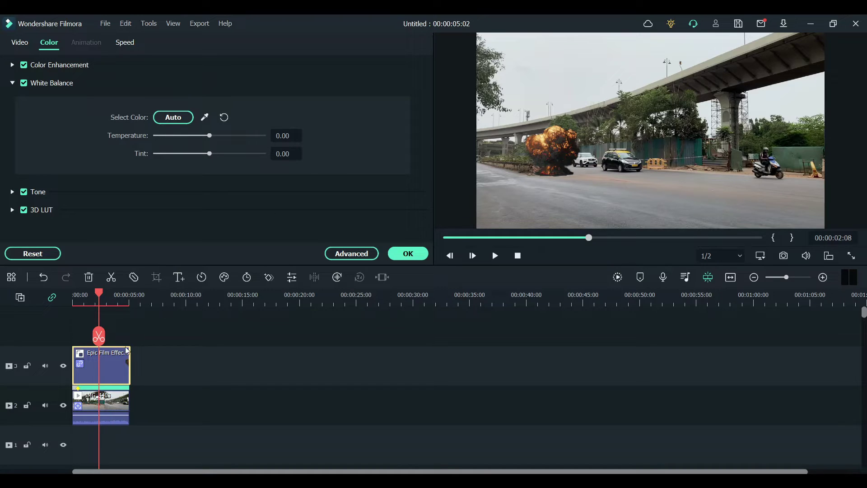
Step: Set the IMG_4403 clip's White Balance temperature to 56.25 and open Advanced colour correction
{"action": "left_click", "coordinate": [117, 397]}
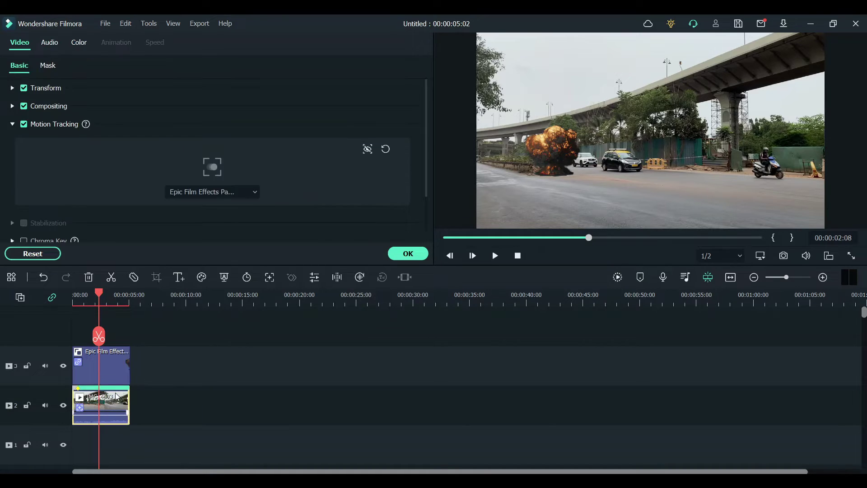
{"action": "left_click", "coordinate": [71, 44]}
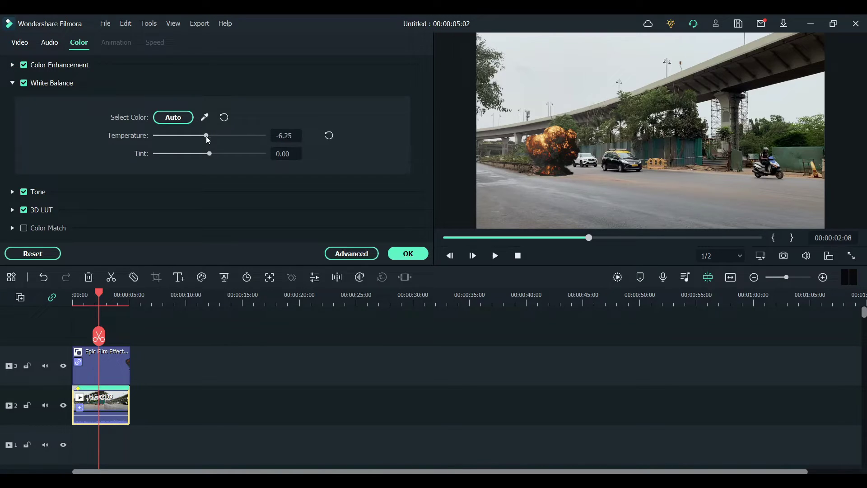
{"action": "left_click_drag", "start_coordinate": [207, 140], "coordinate": [242, 143]}
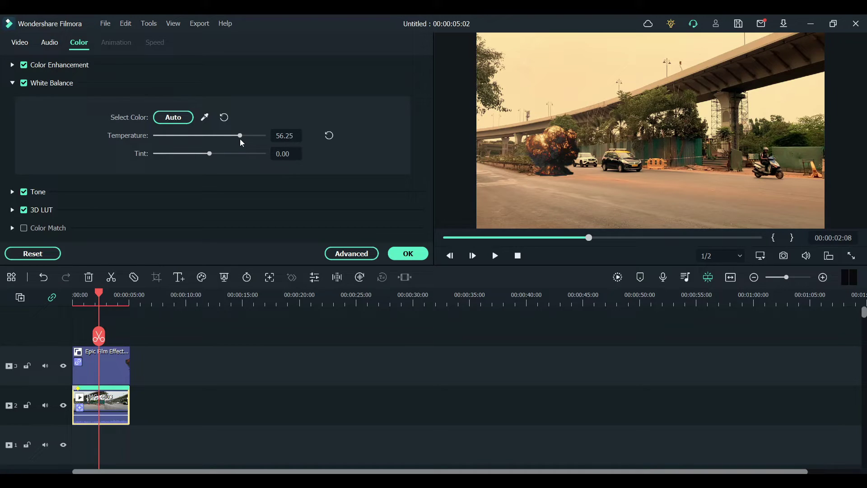
{"action": "left_click", "coordinate": [355, 257]}
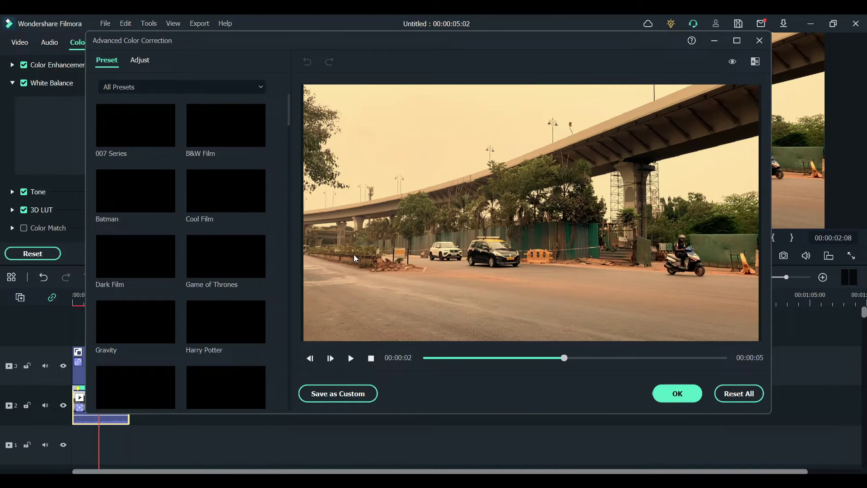
Step: Under Adjust > Light, set Highlights to -82 and Shadows to -54, then confirm with OK
{"action": "left_click", "coordinate": [145, 60]}
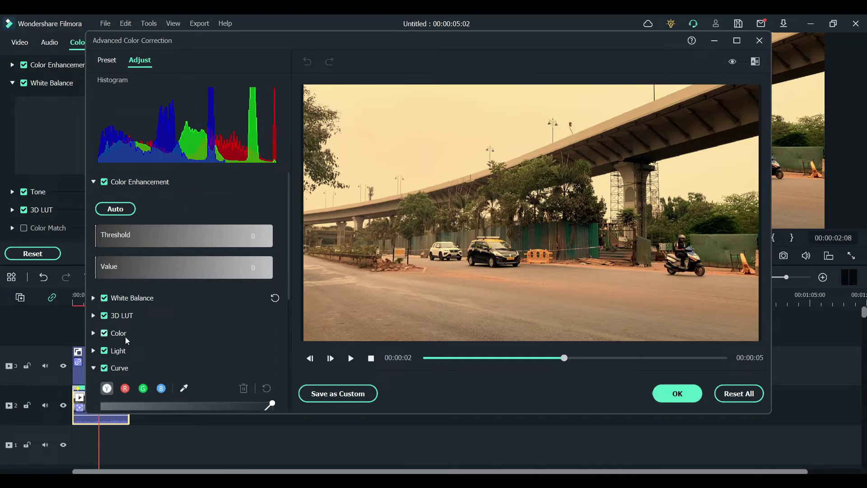
{"action": "left_click", "coordinate": [105, 351]}
{"action": "scroll", "coordinate": [113, 353], "scroll_direction": "down", "scroll_amount": 4}
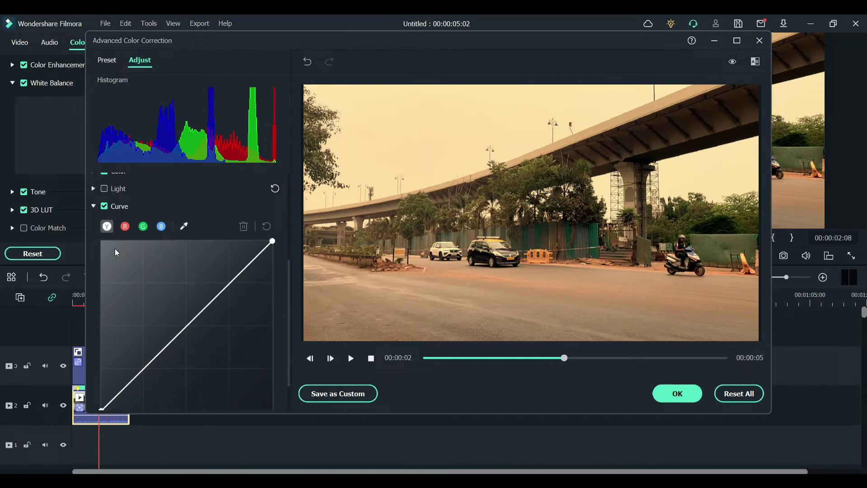
{"action": "left_click", "coordinate": [105, 189]}
{"action": "left_click", "coordinate": [93, 189]}
{"action": "left_click_drag", "start_coordinate": [189, 228], "coordinate": [112, 228]}
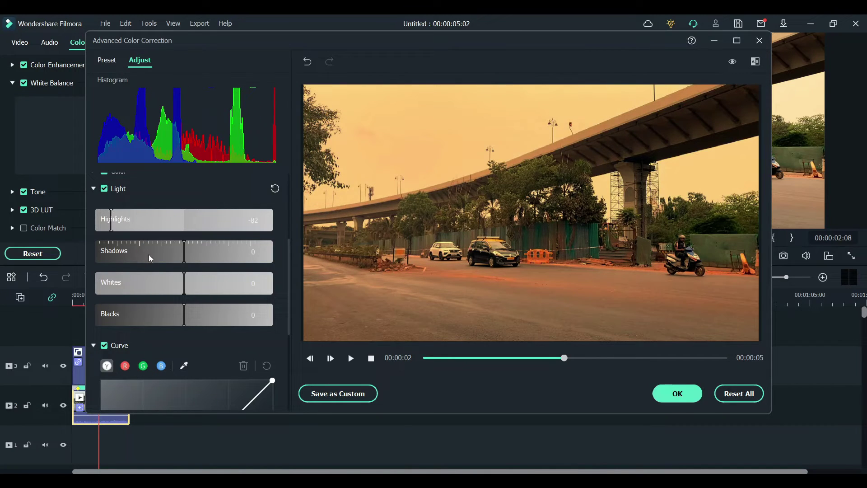
{"action": "left_click_drag", "start_coordinate": [150, 258], "coordinate": [138, 258]}
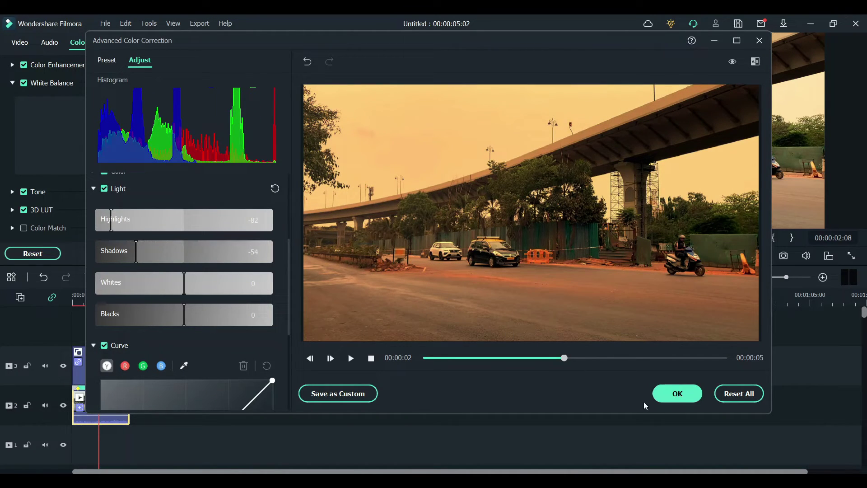
{"action": "left_click", "coordinate": [680, 395]}
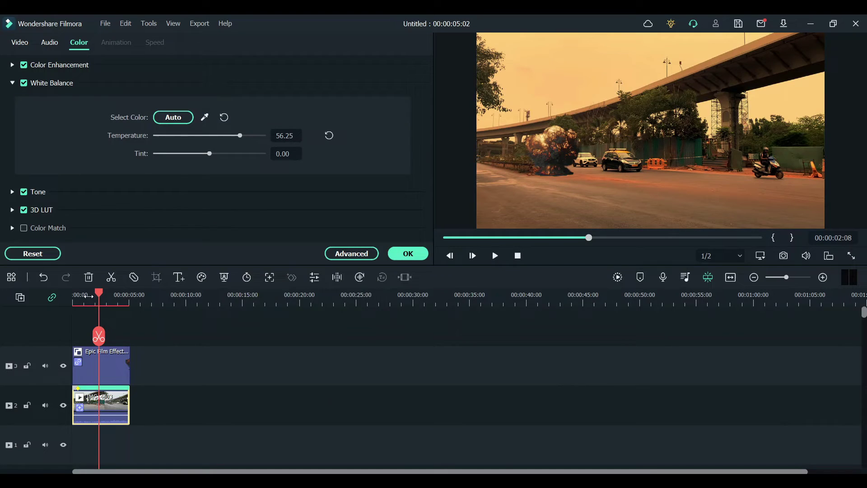
{"action": "left_click", "coordinate": [73, 292]}
{"action": "key", "text": "space"}
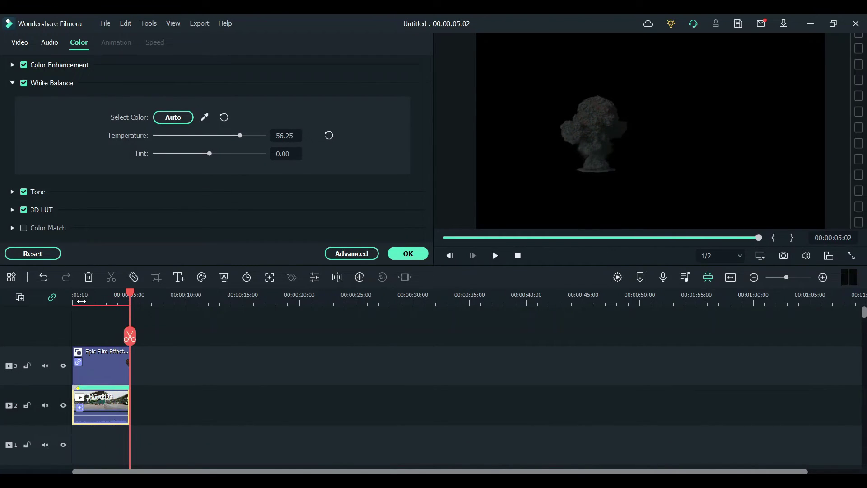
{"action": "left_click", "coordinate": [81, 301]}
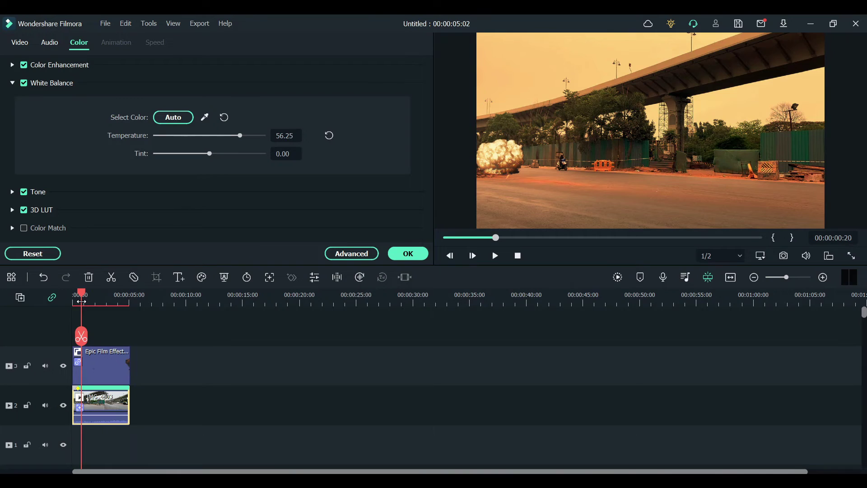